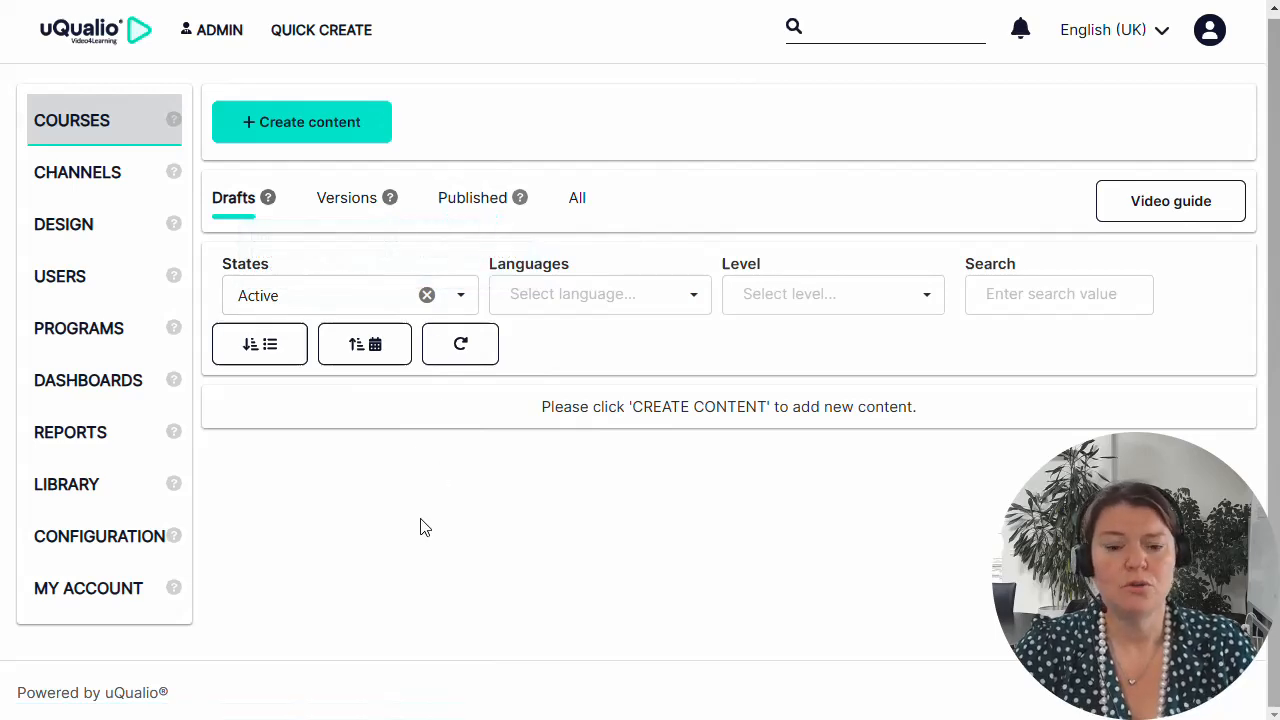
- Start creating a new course from the drafts list and name it "Test uqualio"
{"action": "left_click", "coordinate": [478, 204]}
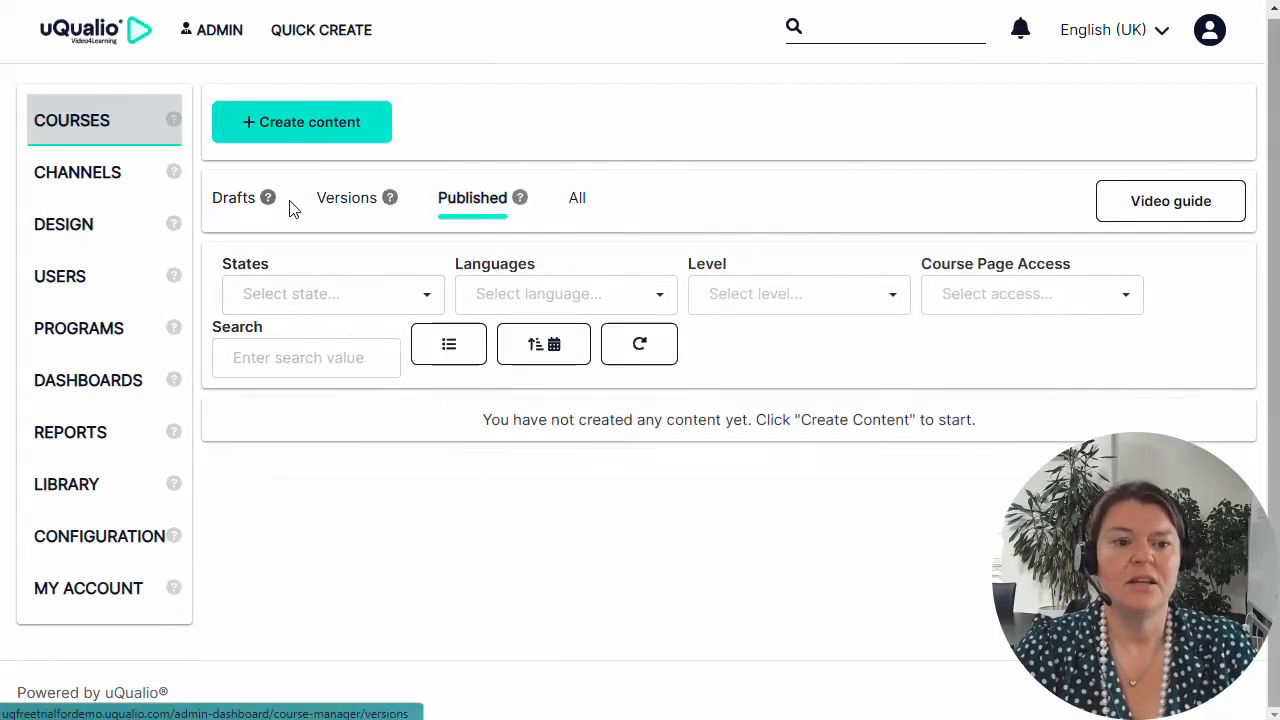
{"action": "left_click", "coordinate": [238, 204]}
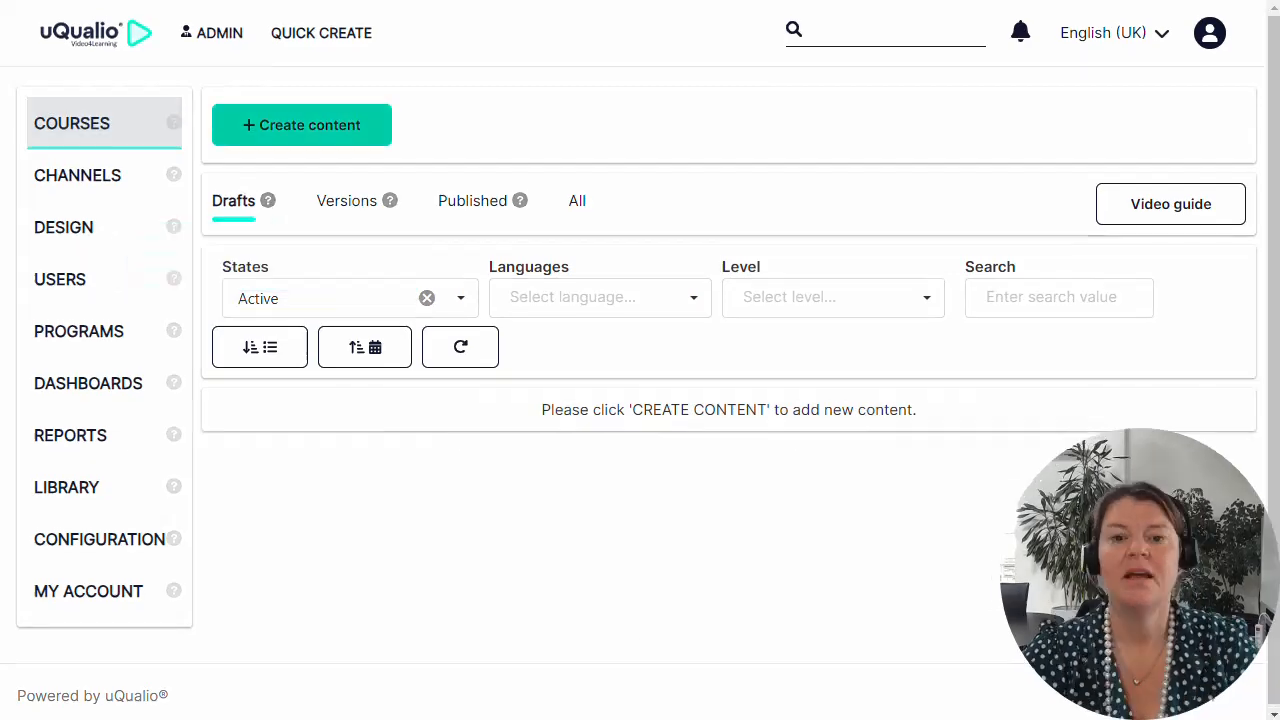
{"action": "left_click", "coordinate": [334, 135]}
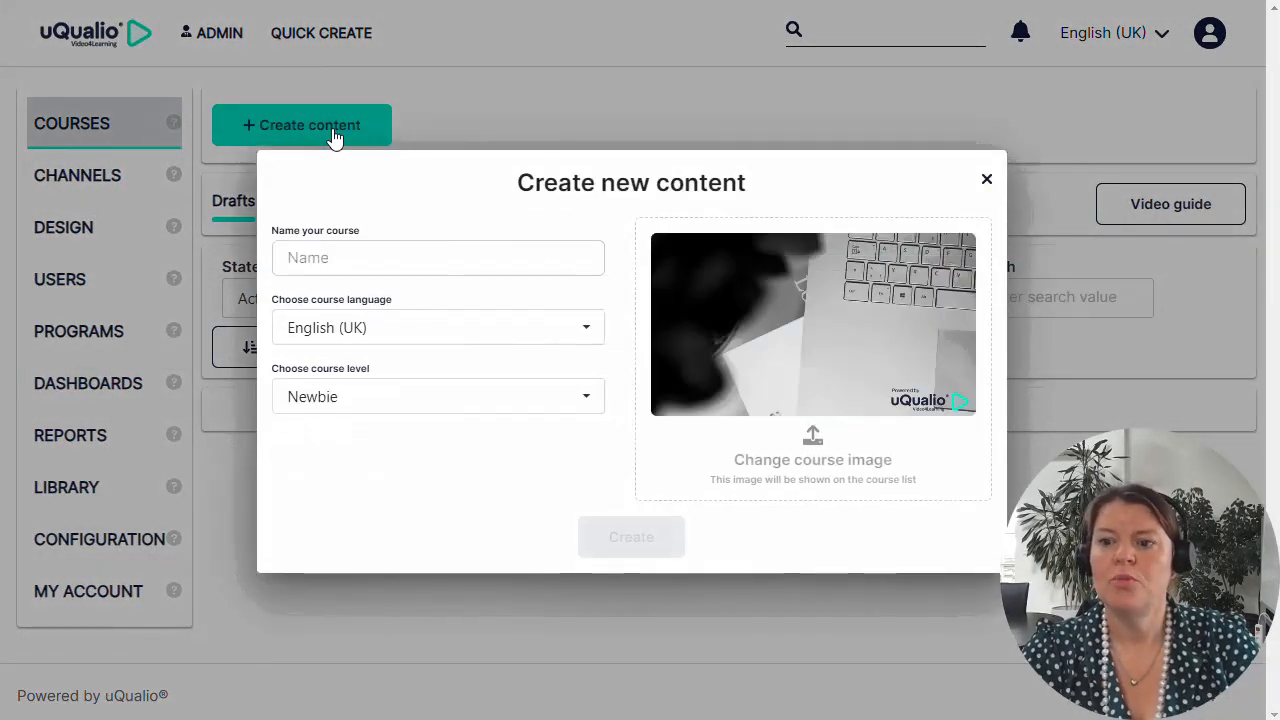
{"action": "left_click", "coordinate": [358, 272]}
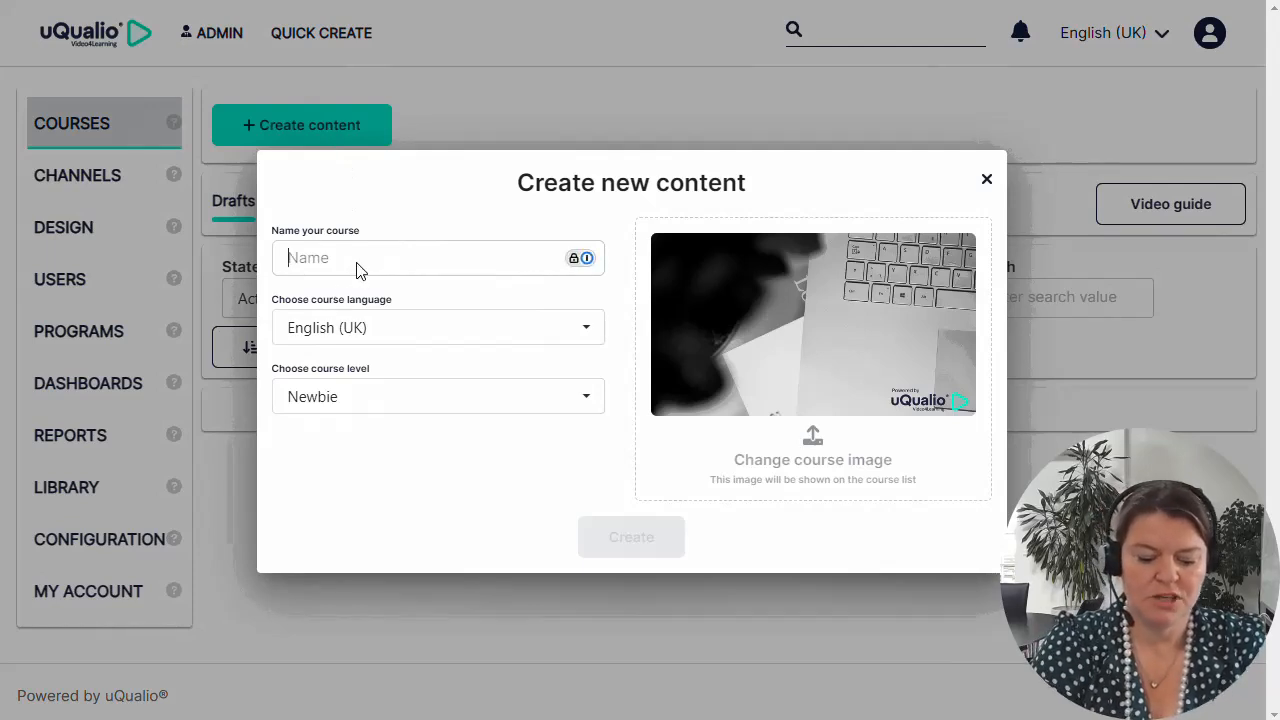
{"action": "type", "text": "Test"}
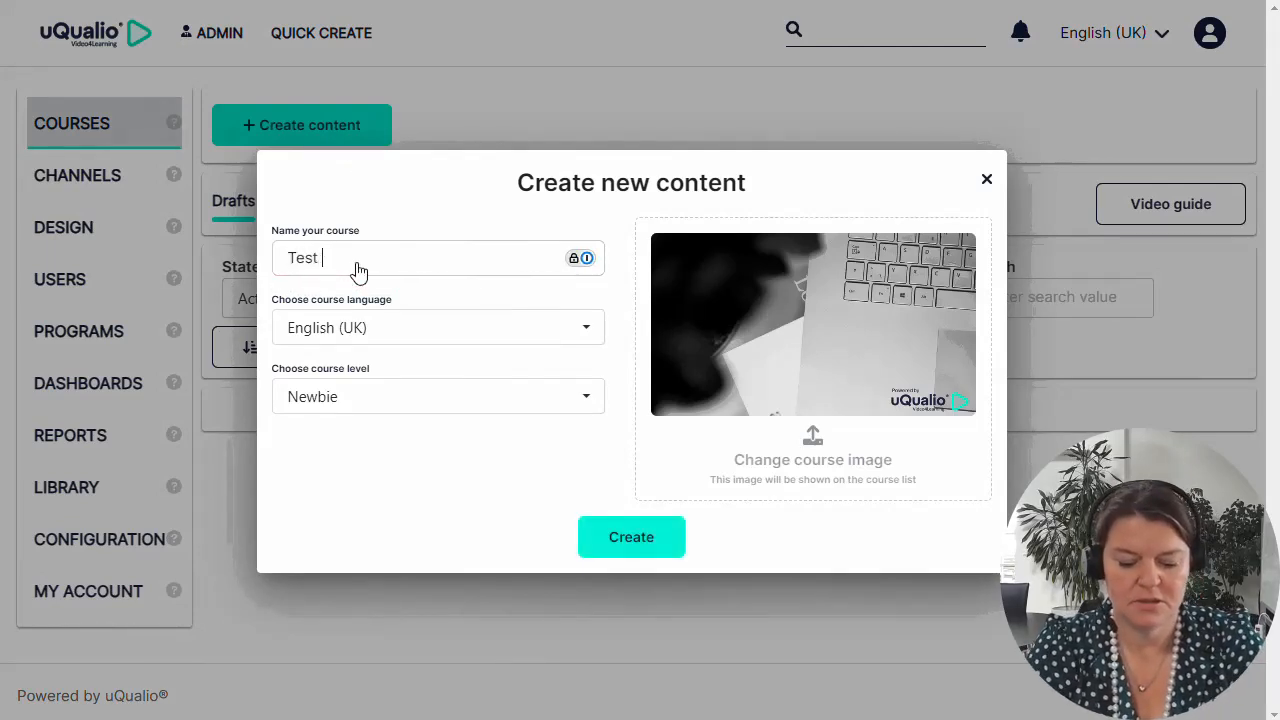
{"action": "type", "text": " uqualio"}
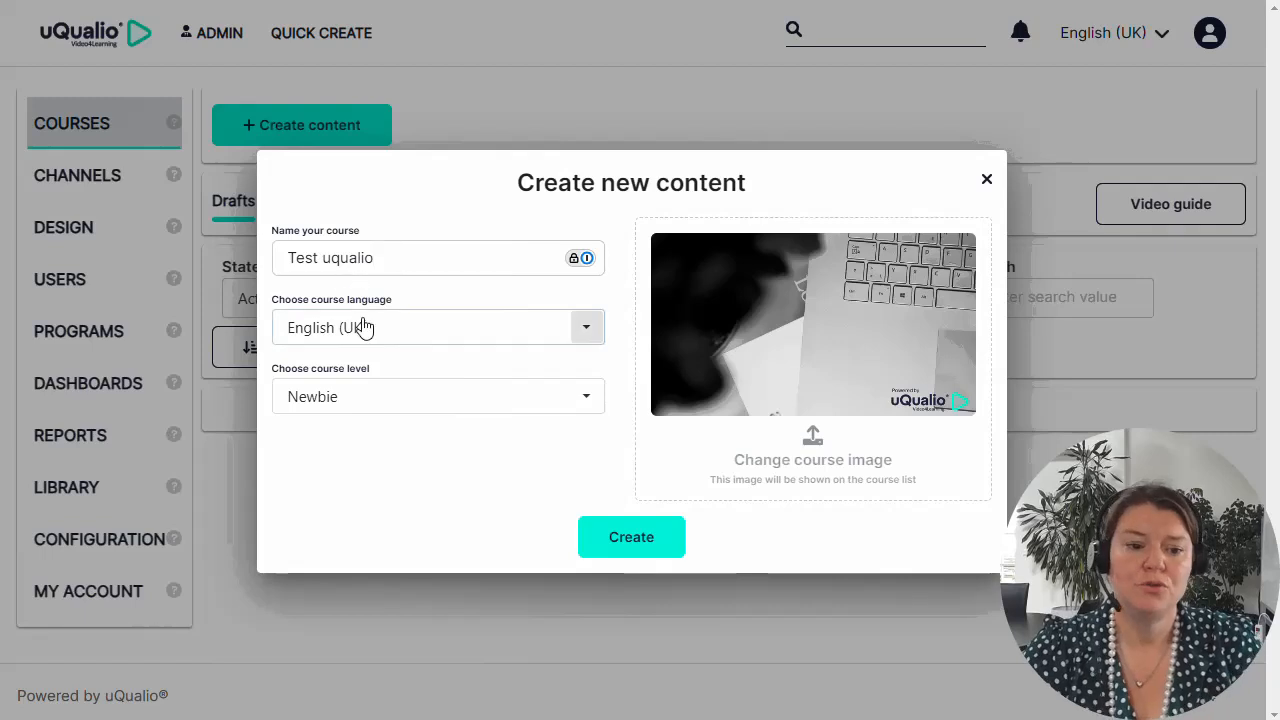
- Create the course with language English (UK), level Newbie and the default course image, after checking the available options
{"action": "left_click", "coordinate": [389, 336]}
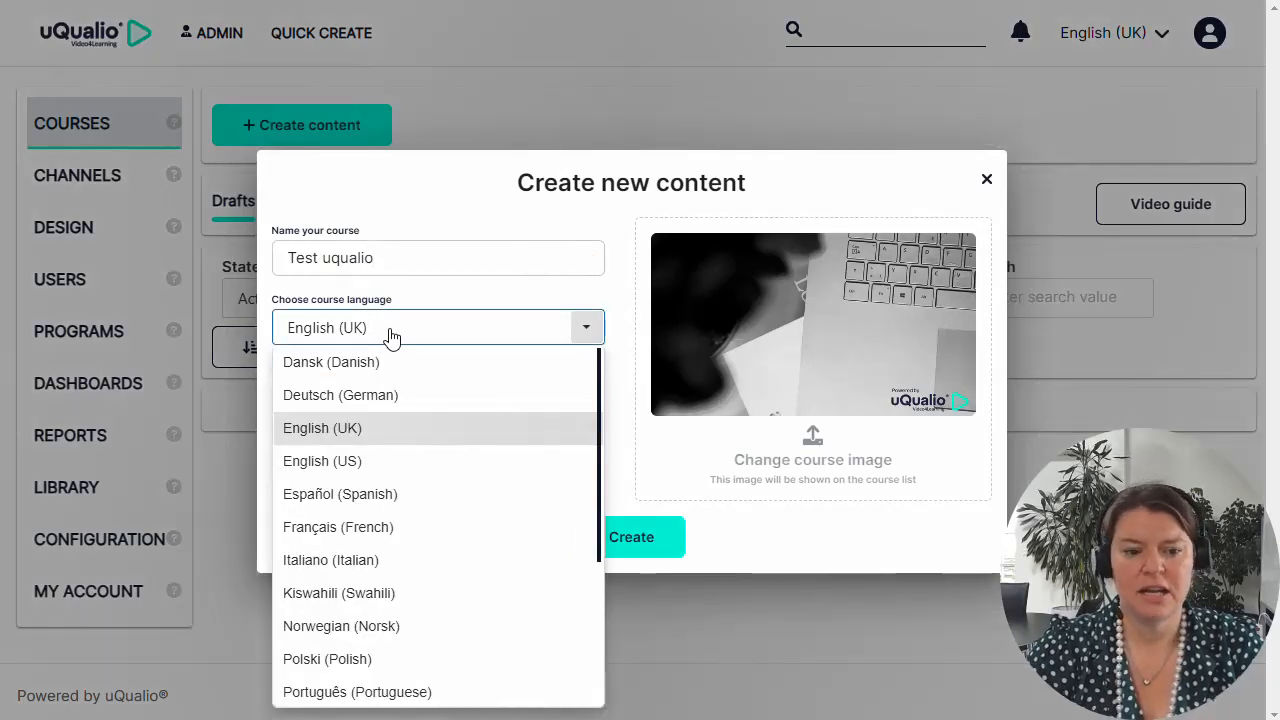
{"action": "left_click", "coordinate": [391, 338]}
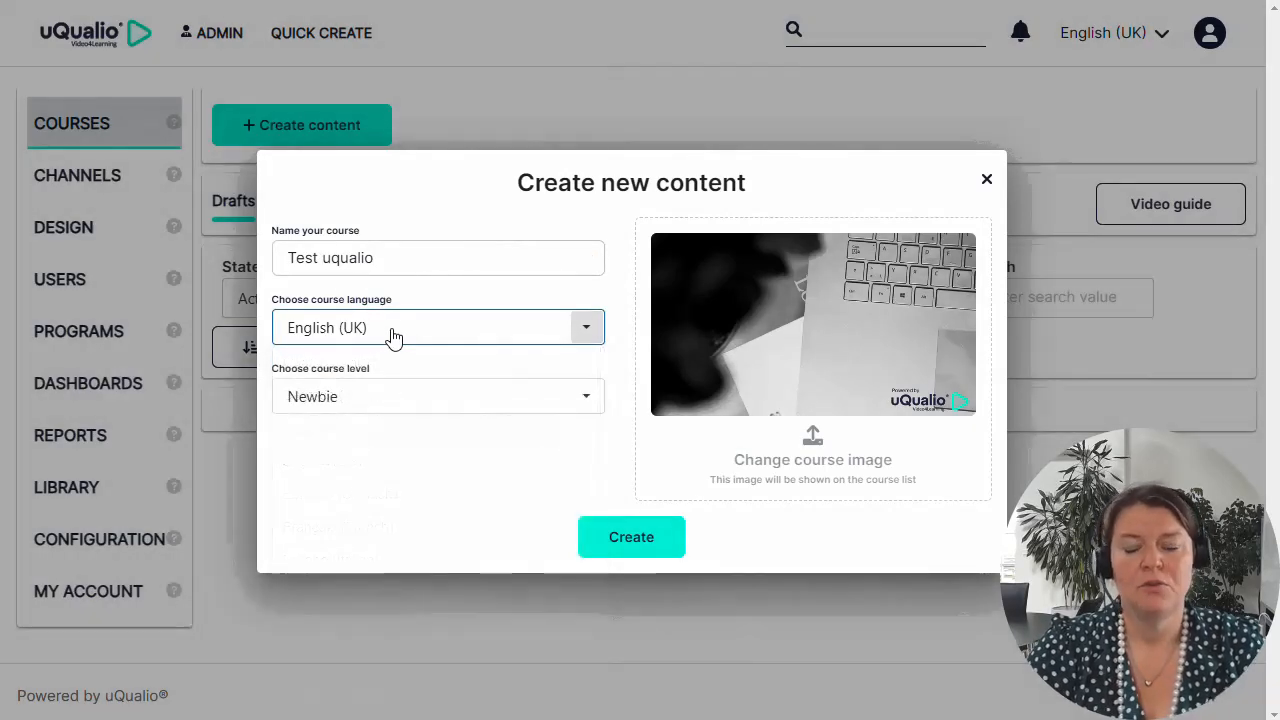
{"action": "left_click", "coordinate": [403, 400]}
{"action": "left_click", "coordinate": [404, 401]}
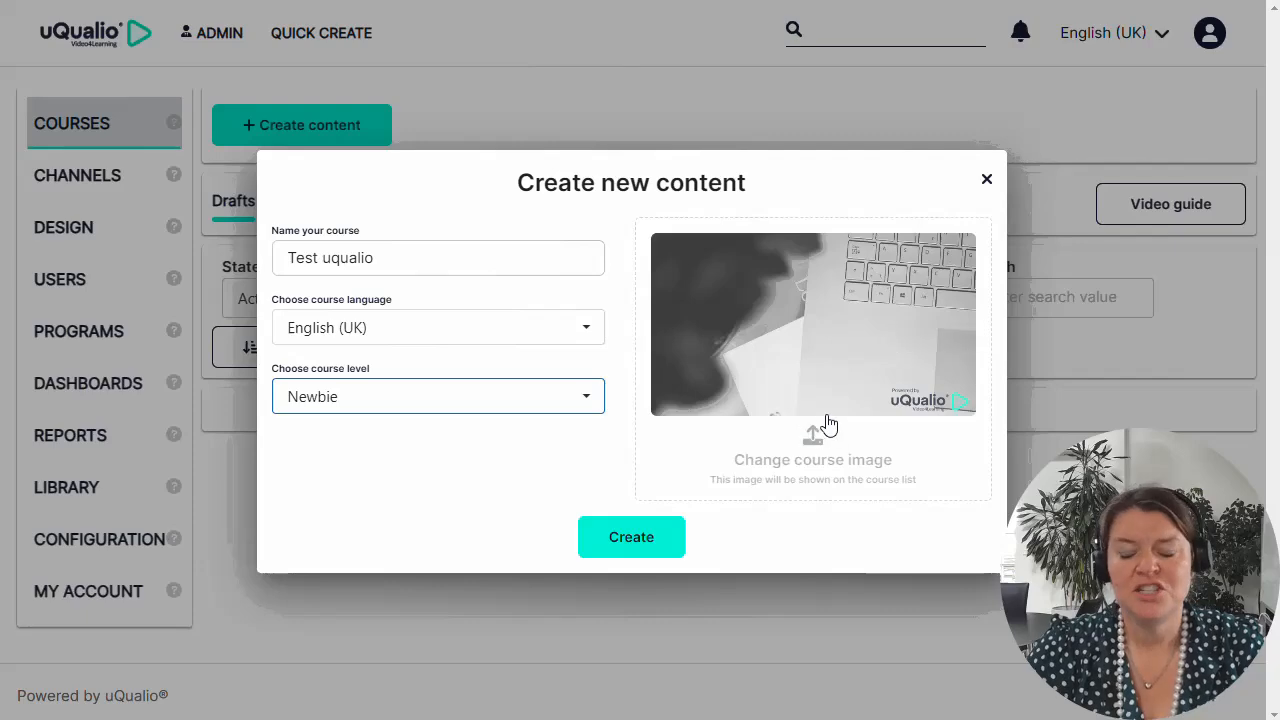
{"action": "left_click", "coordinate": [851, 371]}
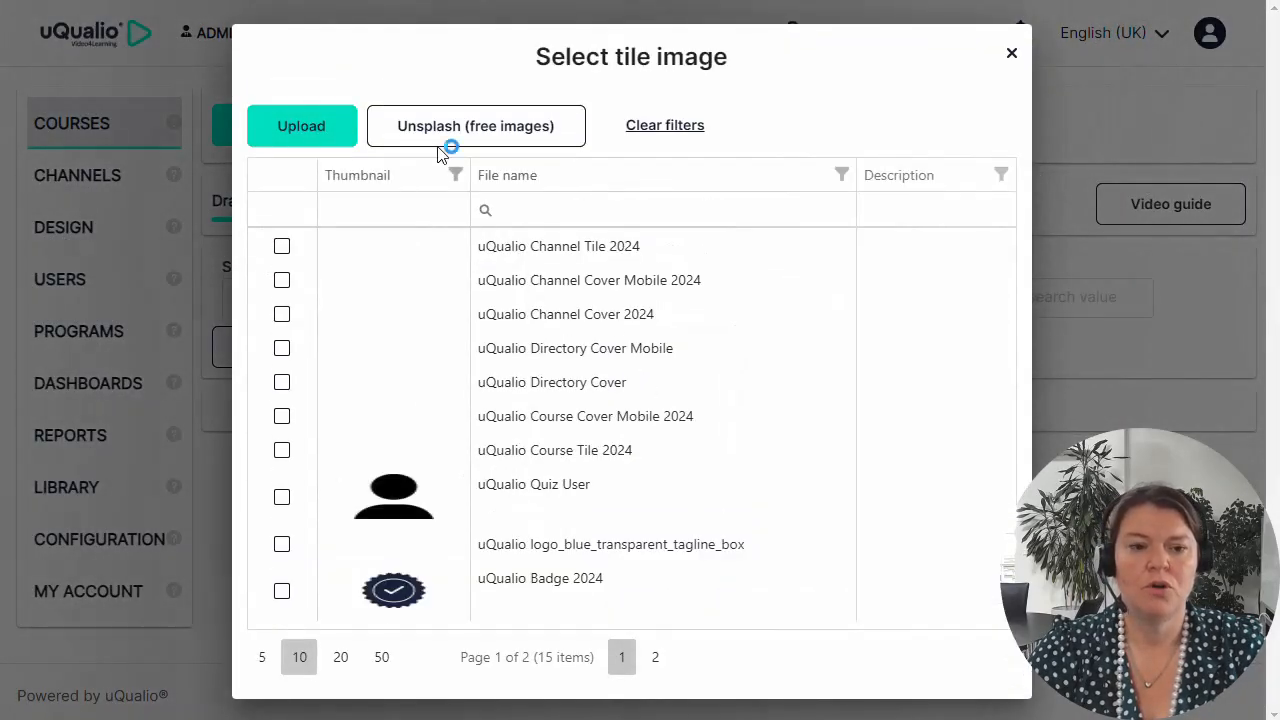
{"action": "left_click", "coordinate": [995, 49]}
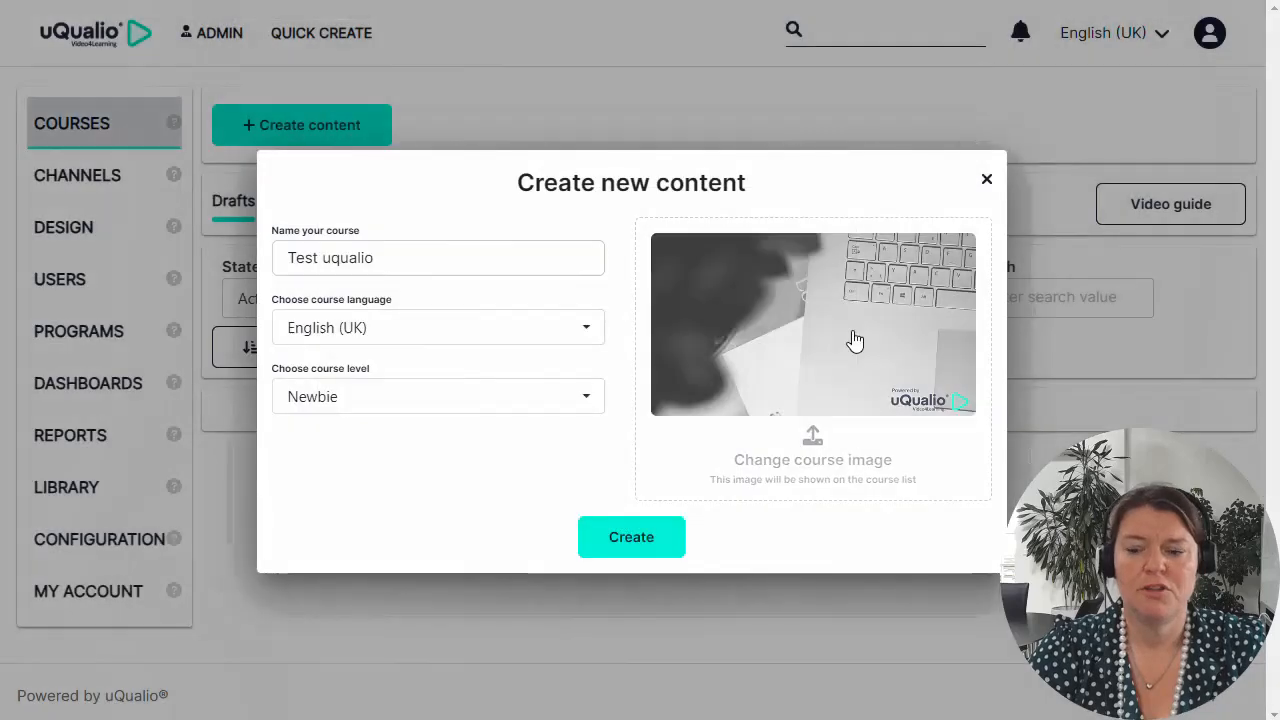
{"action": "left_click", "coordinate": [626, 543]}
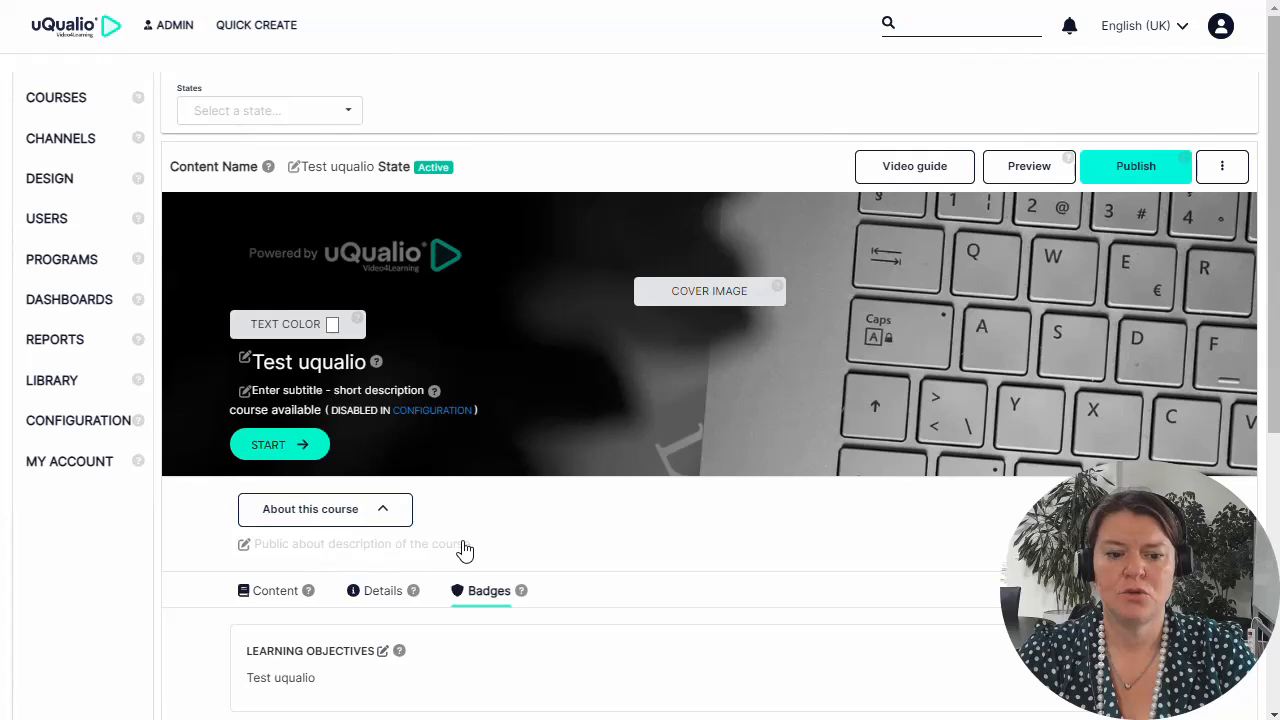
- Look through the new course's badges, return to its content section and collapse the course description
{"action": "scroll", "coordinate": [464, 550], "scroll_direction": "down", "scroll_amount": 1}
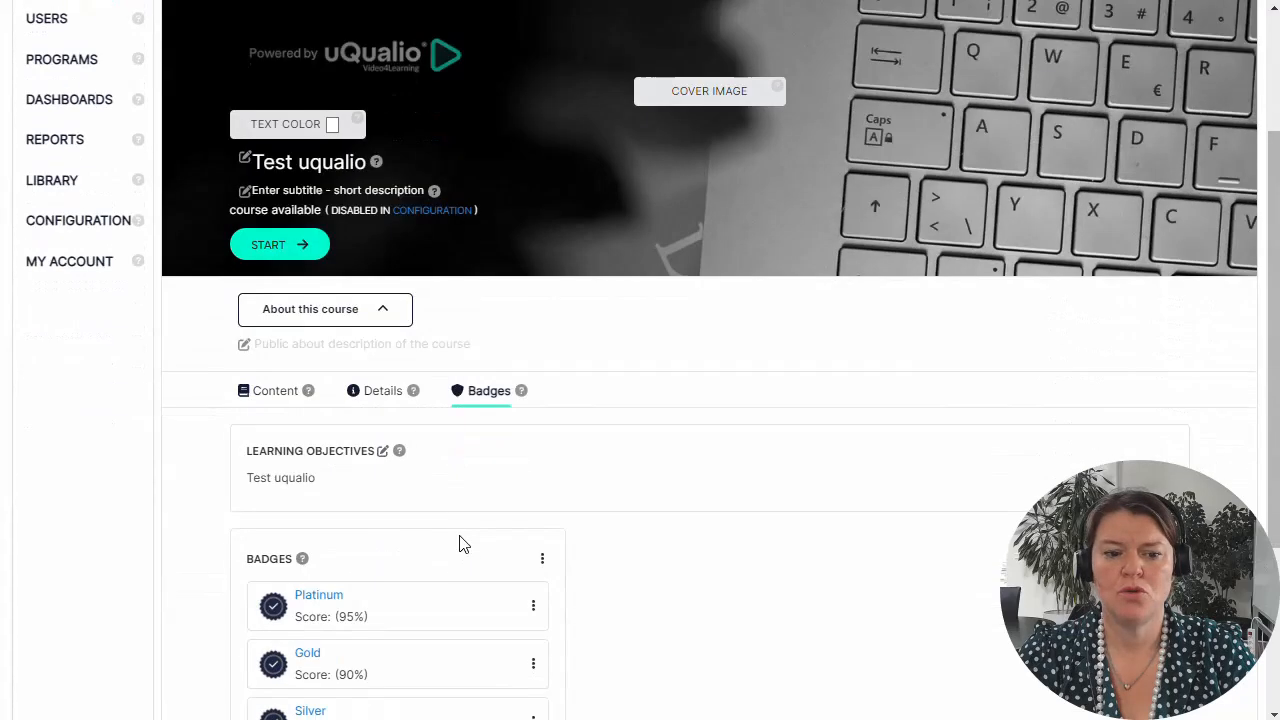
{"action": "left_click", "coordinate": [285, 400]}
{"action": "left_click", "coordinate": [307, 549]}
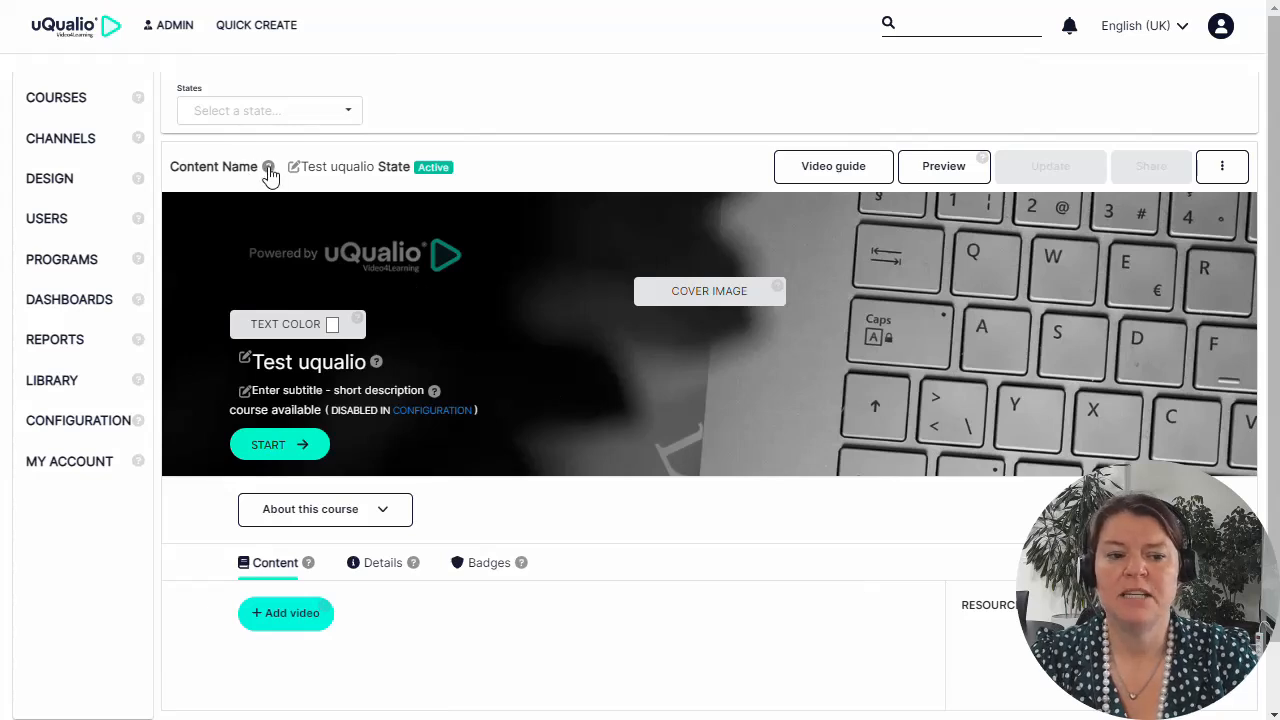
- View the help for the content name and the course title, closing the help video when done
{"action": "left_click", "coordinate": [268, 168]}
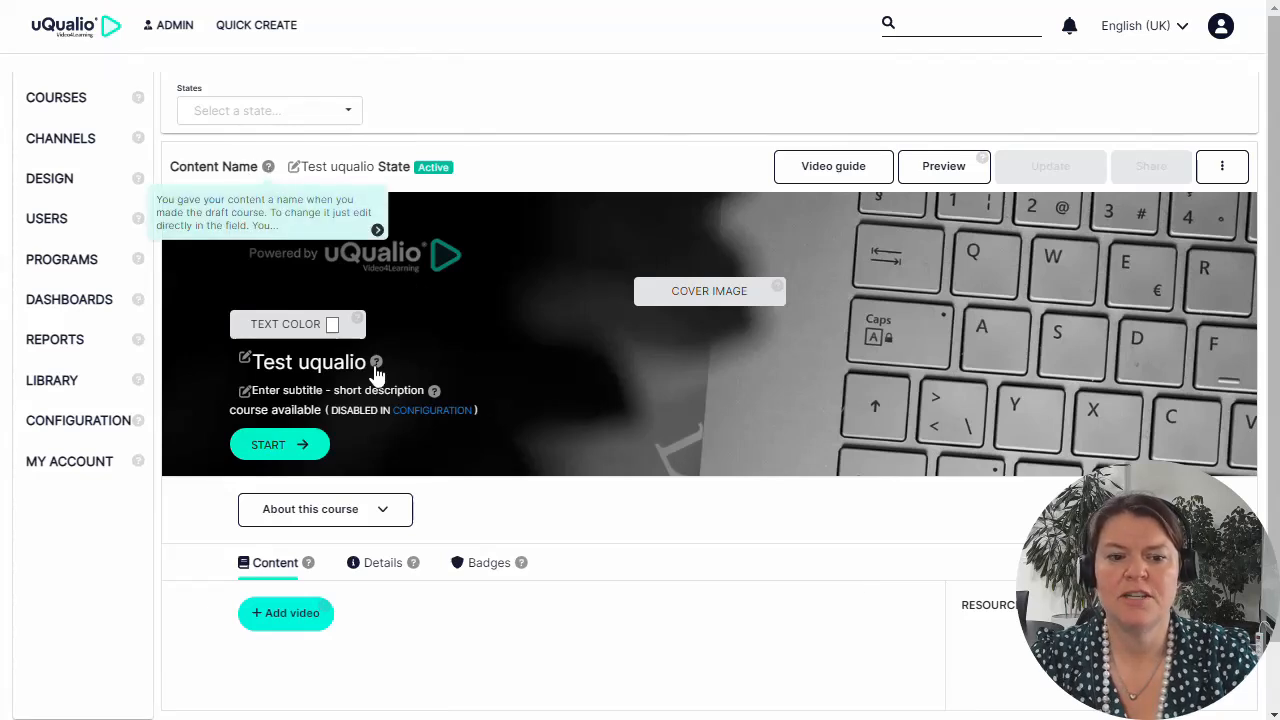
{"action": "left_click", "coordinate": [376, 362]}
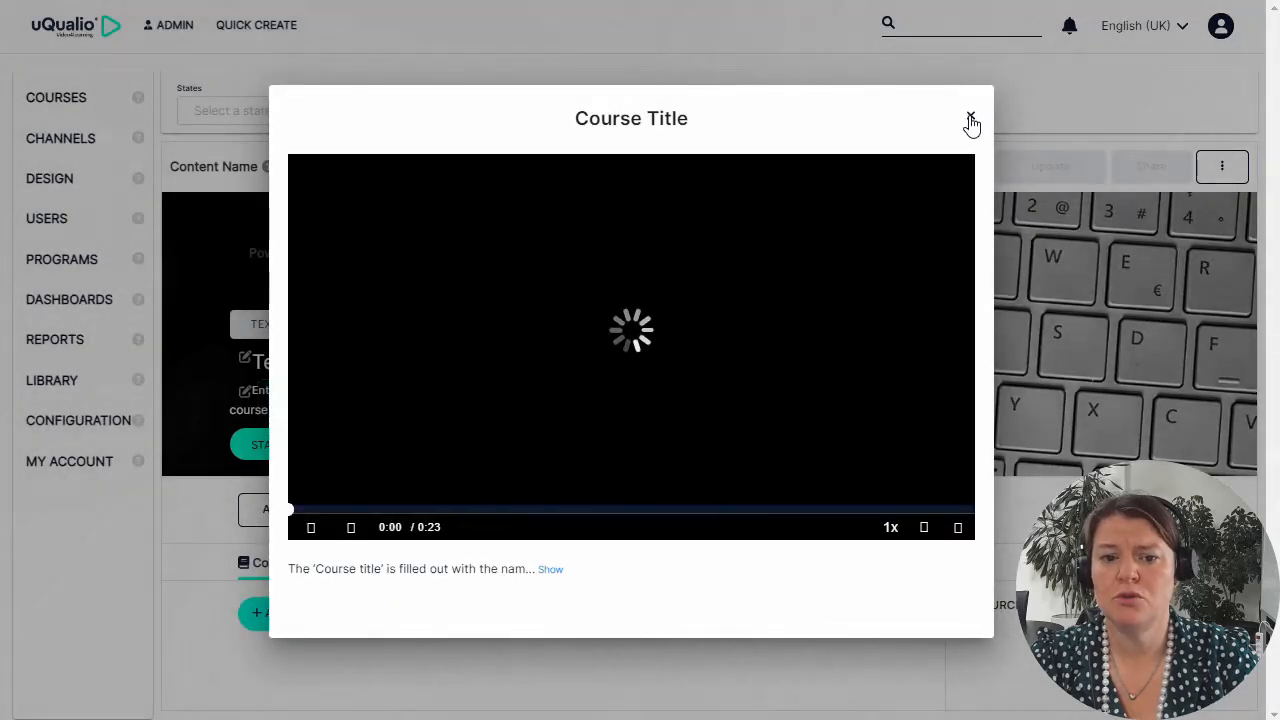
{"action": "left_click", "coordinate": [970, 120]}
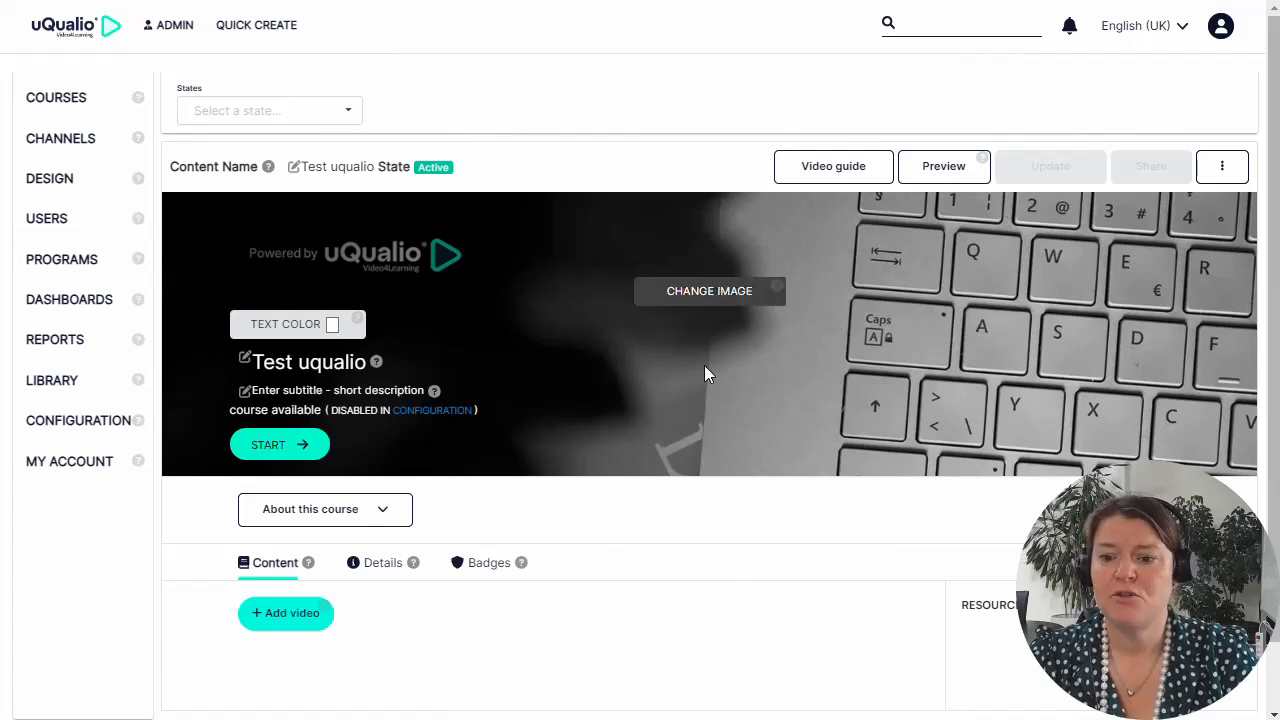
- Examine the Platinum badge's layout, pass percentage and border settings without changing them
{"action": "left_click", "coordinate": [497, 564]}
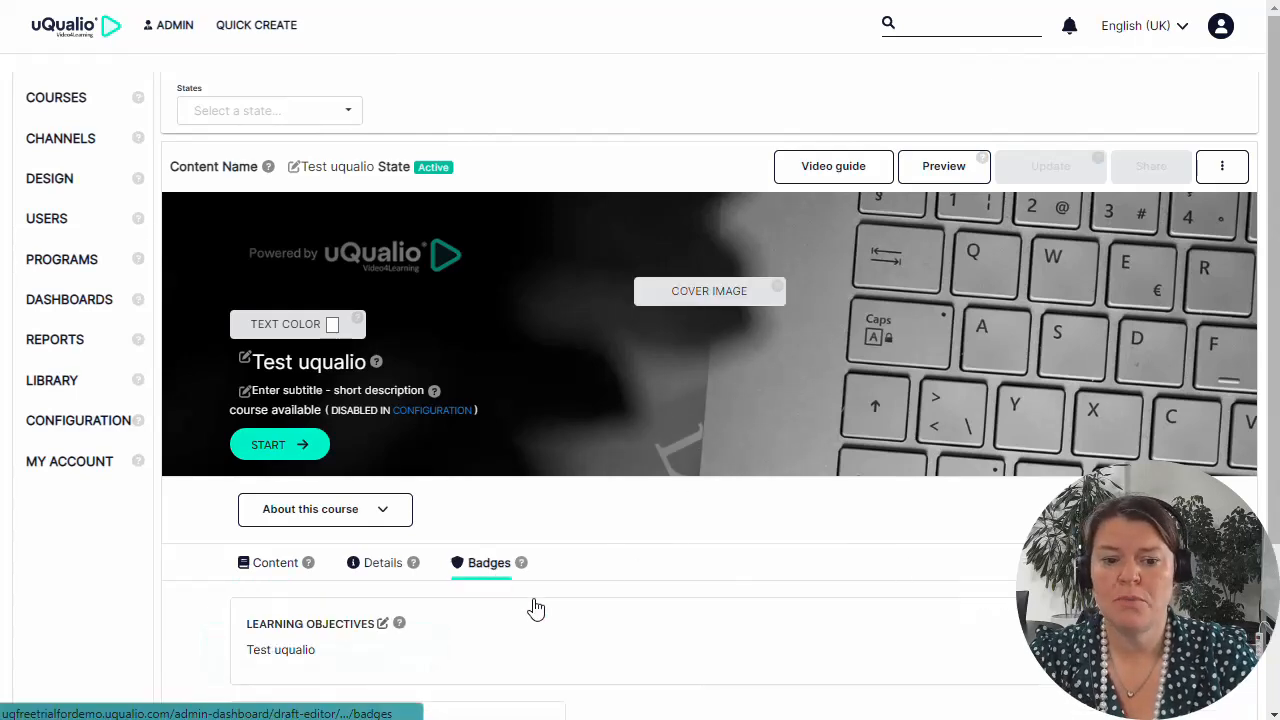
{"action": "scroll", "coordinate": [563, 600], "scroll_direction": "down", "scroll_amount": 2}
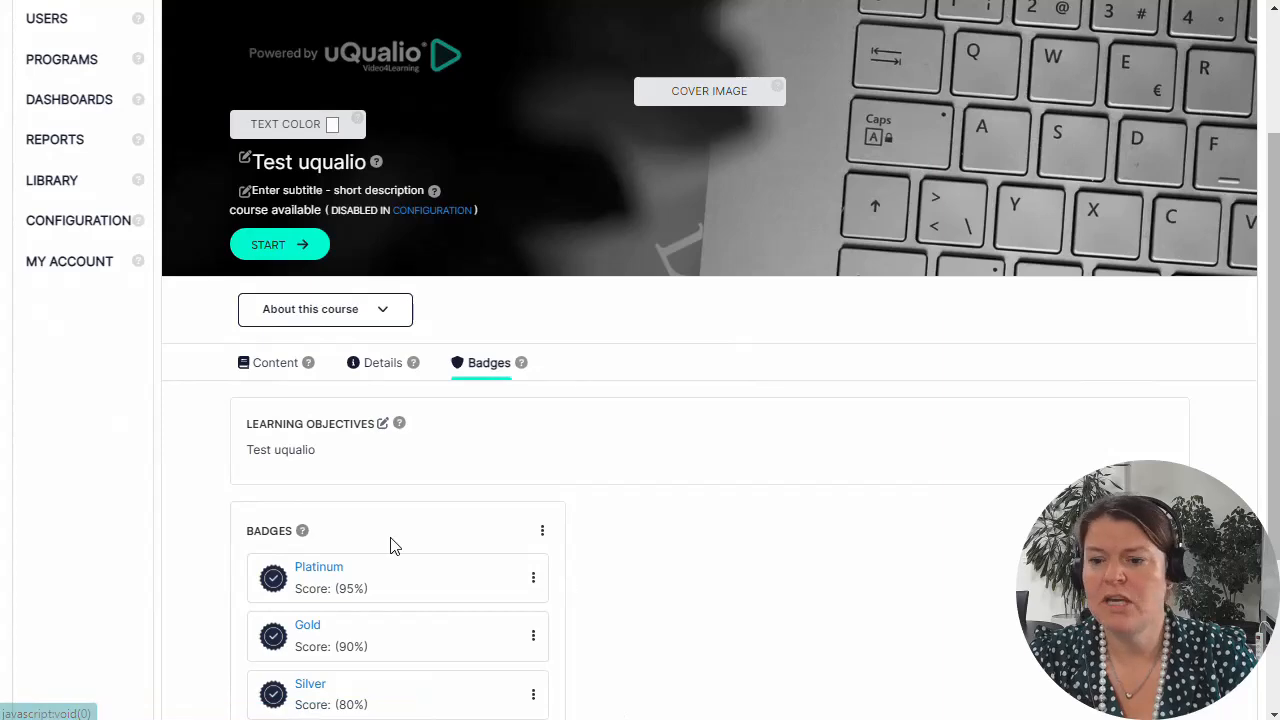
{"action": "left_click", "coordinate": [325, 567]}
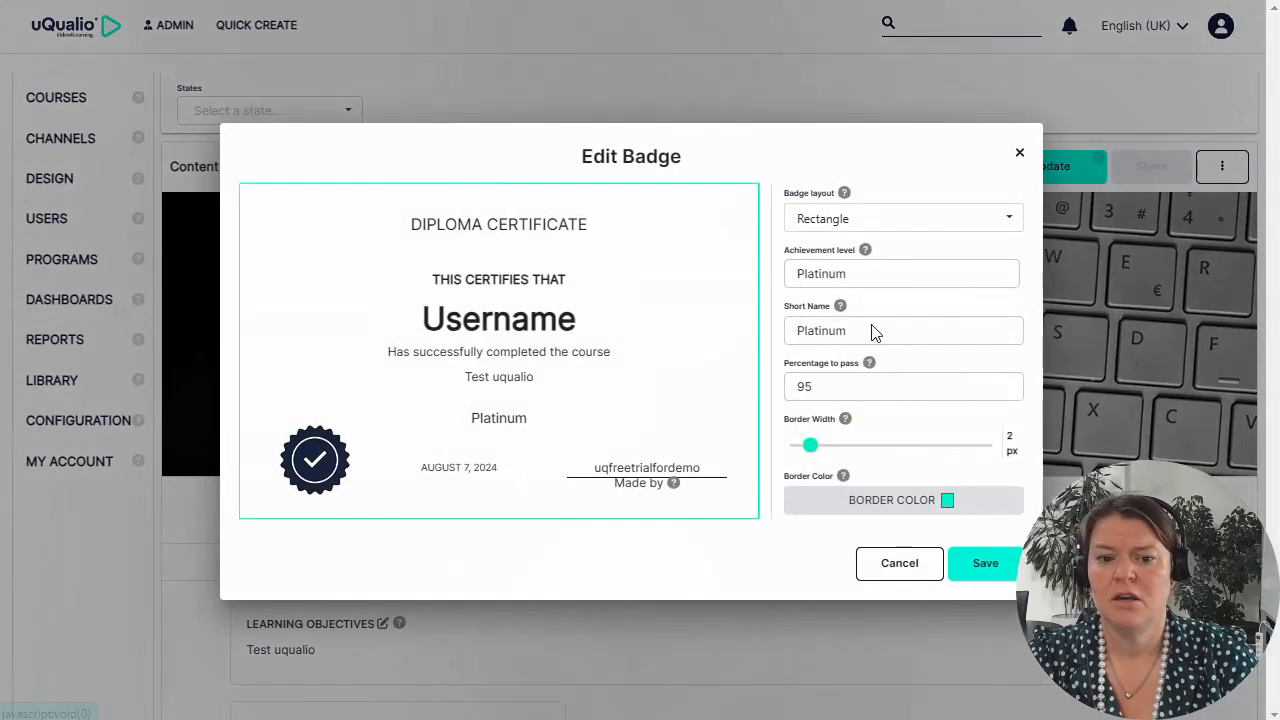
{"action": "left_click", "coordinate": [1020, 156]}
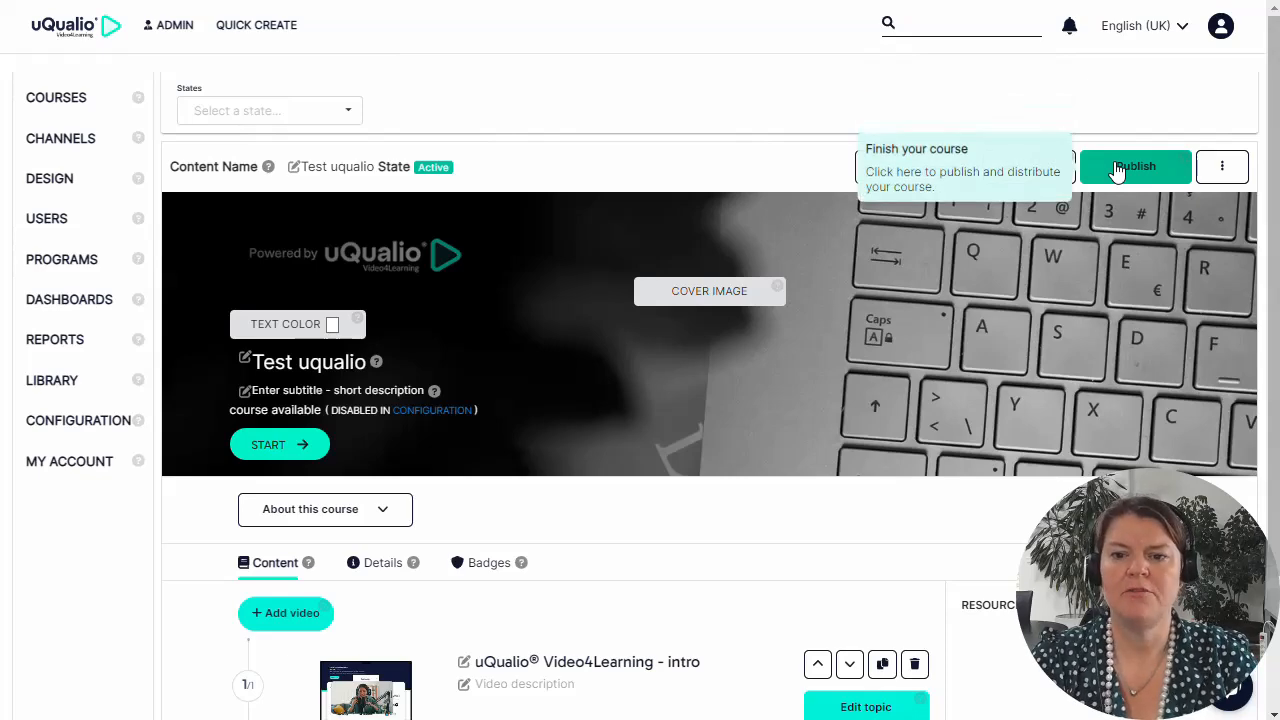
- Publish the course and set its sharing to Private on the uqfreetrialfordemo channel, accepting the default timing options
{"action": "left_click", "coordinate": [1118, 172]}
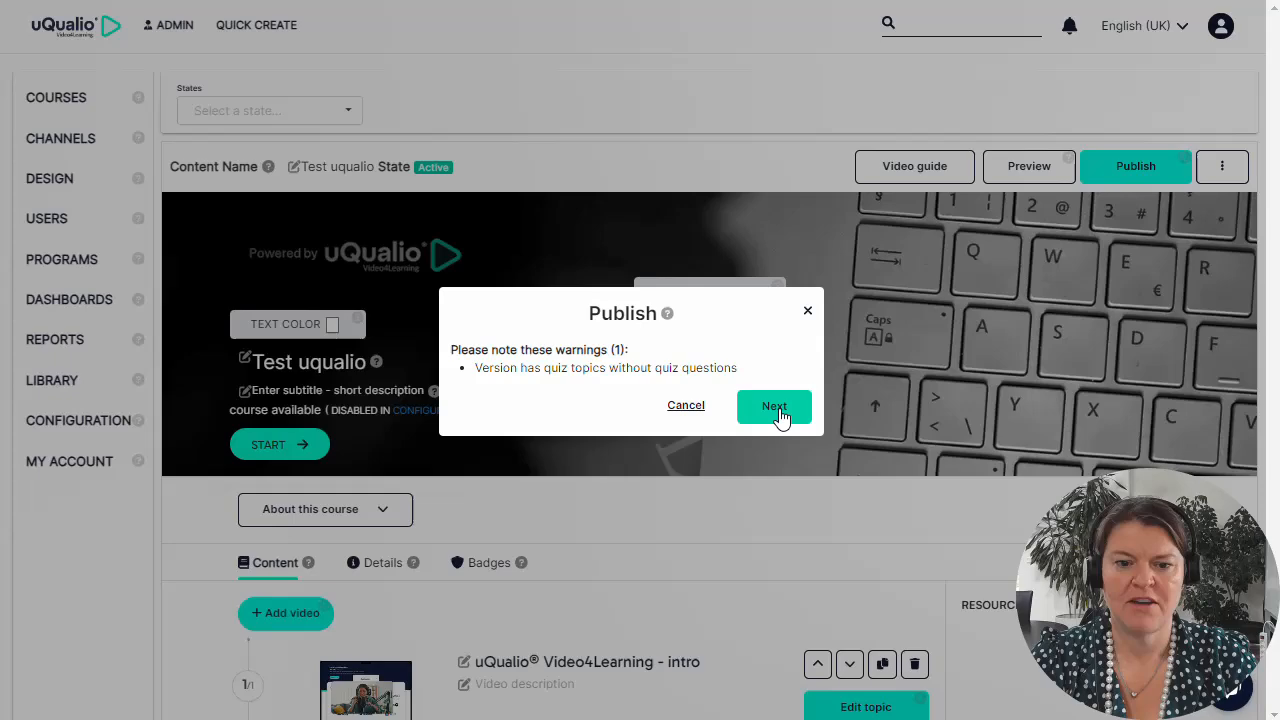
{"action": "left_click", "coordinate": [779, 409]}
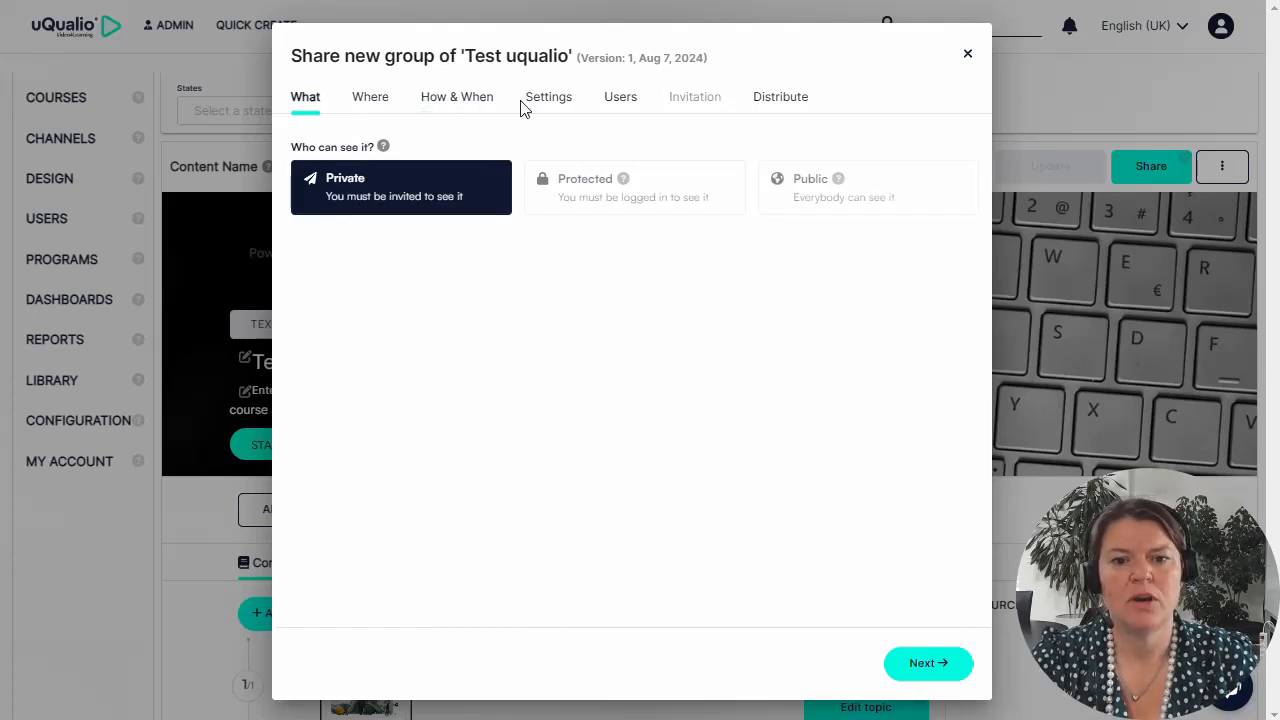
{"action": "left_click", "coordinate": [928, 664]}
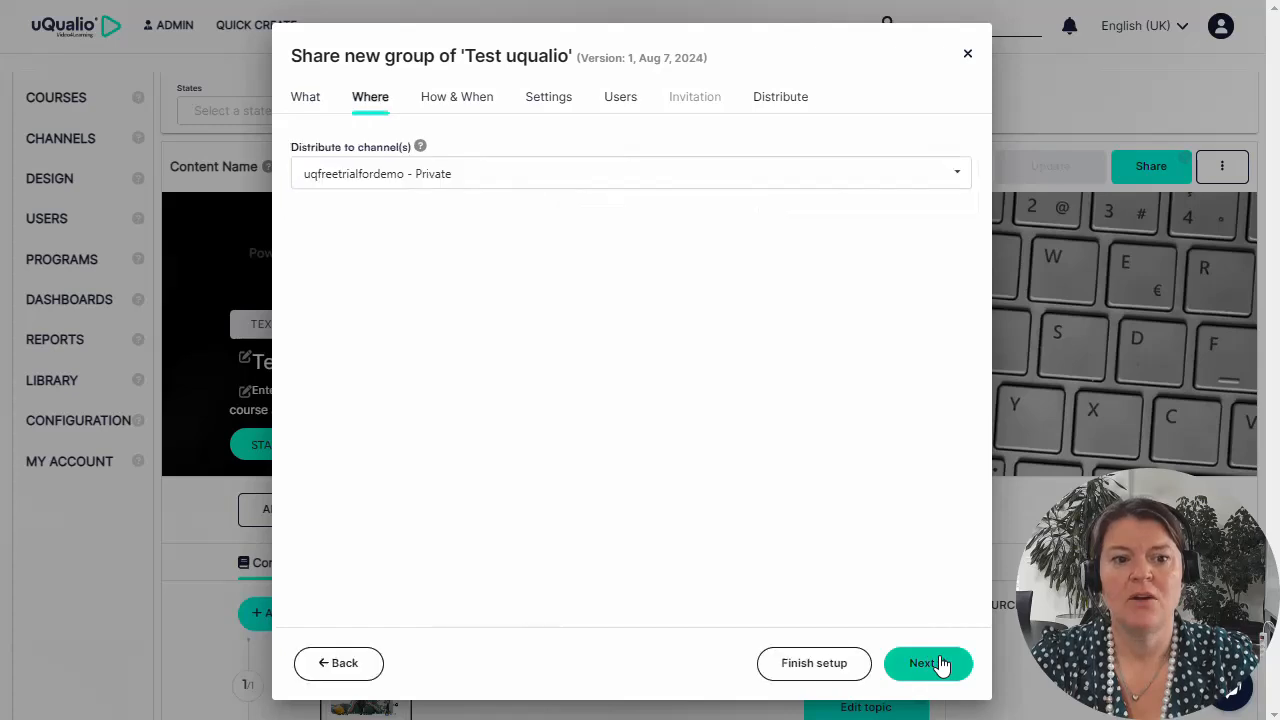
{"action": "left_click", "coordinate": [937, 666]}
{"action": "left_click", "coordinate": [928, 664]}
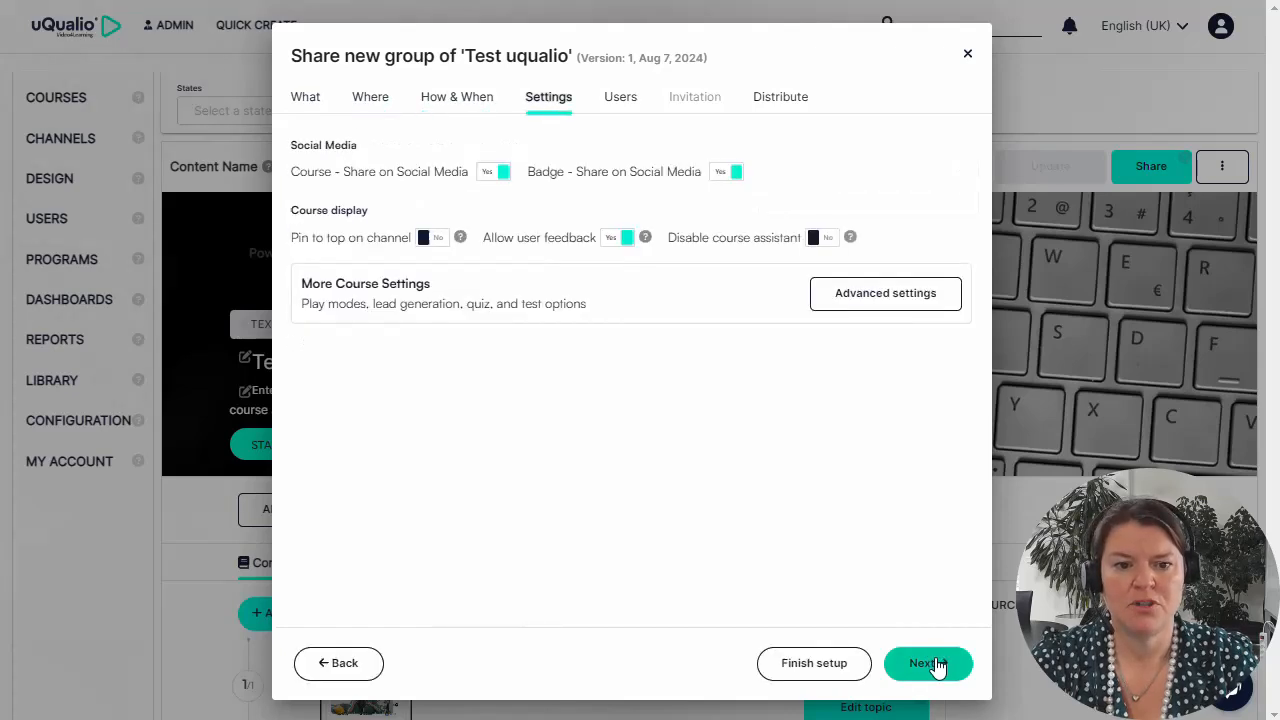
- Accept the default sharing settings and users, and distribute the course with the email invitation sent now
{"action": "left_click", "coordinate": [928, 664]}
{"action": "left_click", "coordinate": [937, 666]}
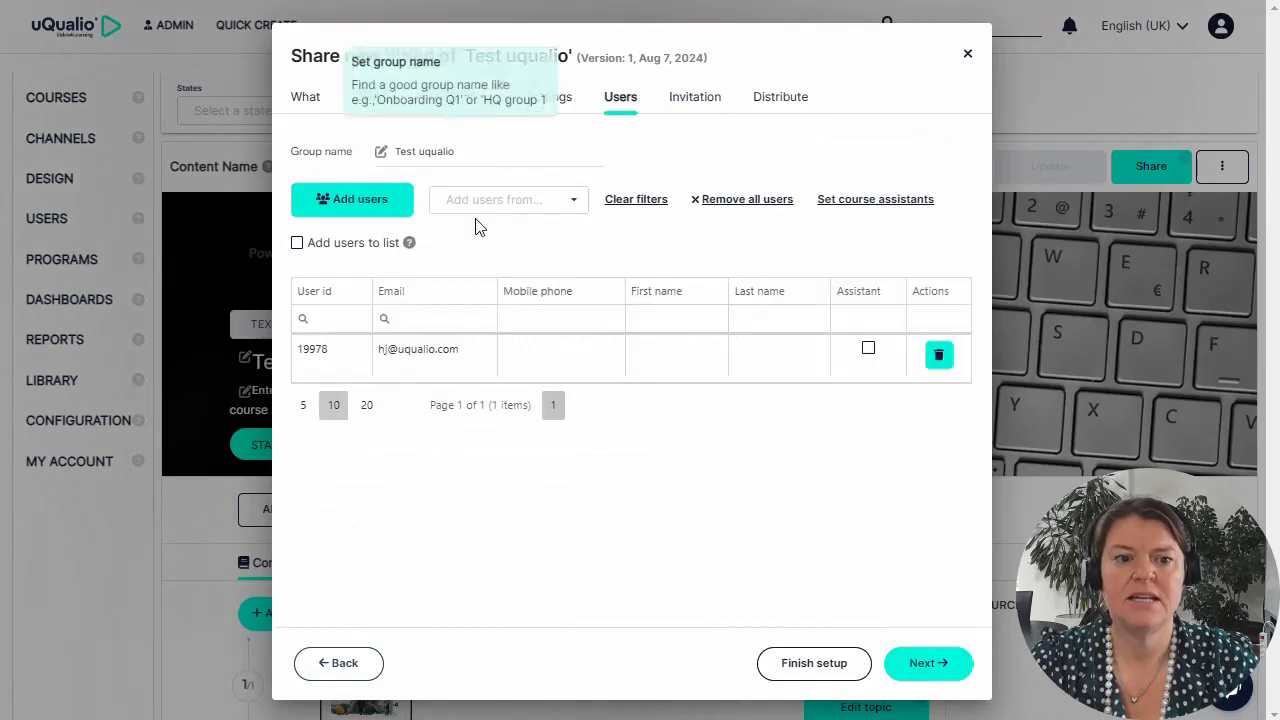
{"action": "left_click", "coordinate": [942, 666]}
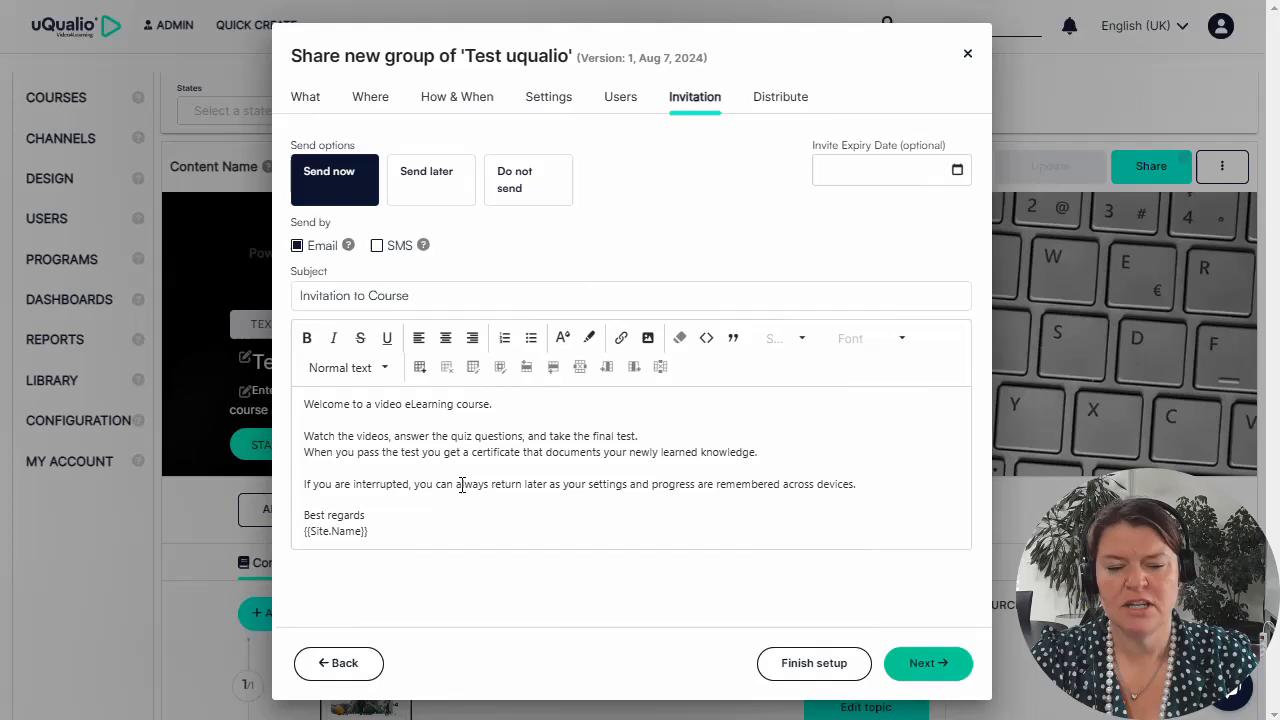
{"action": "left_click", "coordinate": [936, 666]}
{"action": "left_click", "coordinate": [930, 664]}
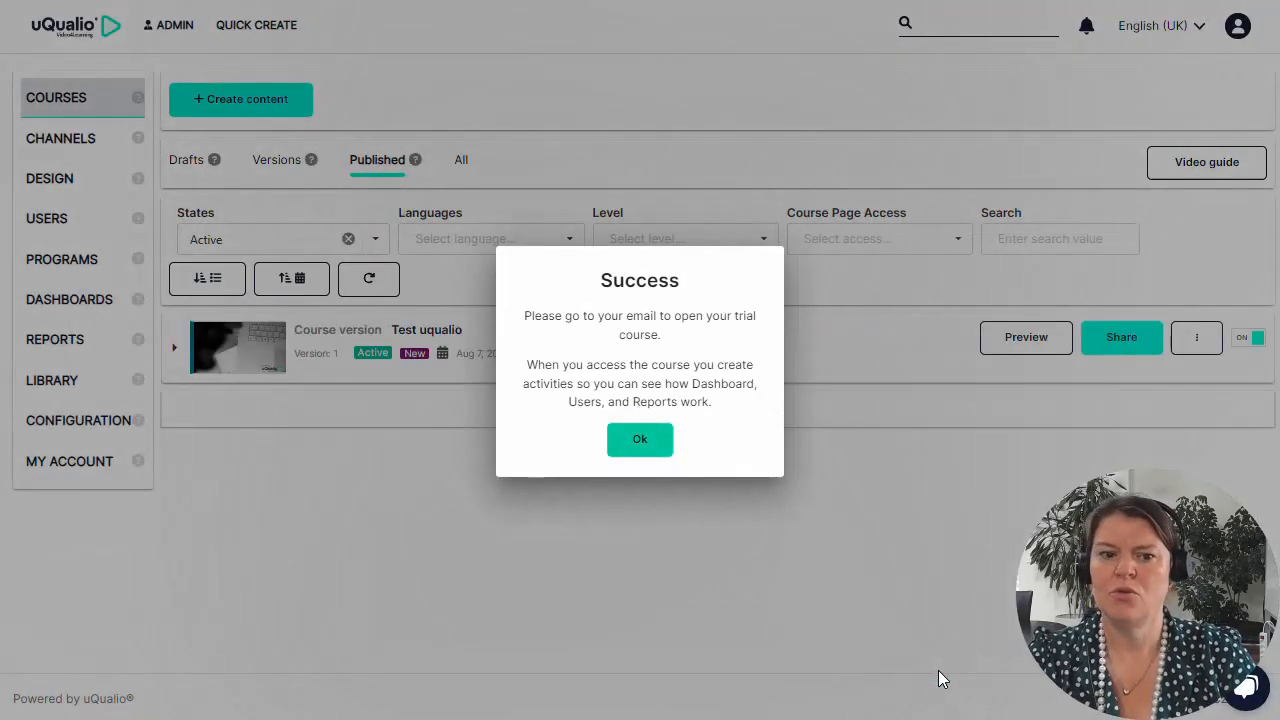
{"action": "left_click", "coordinate": [641, 441]}
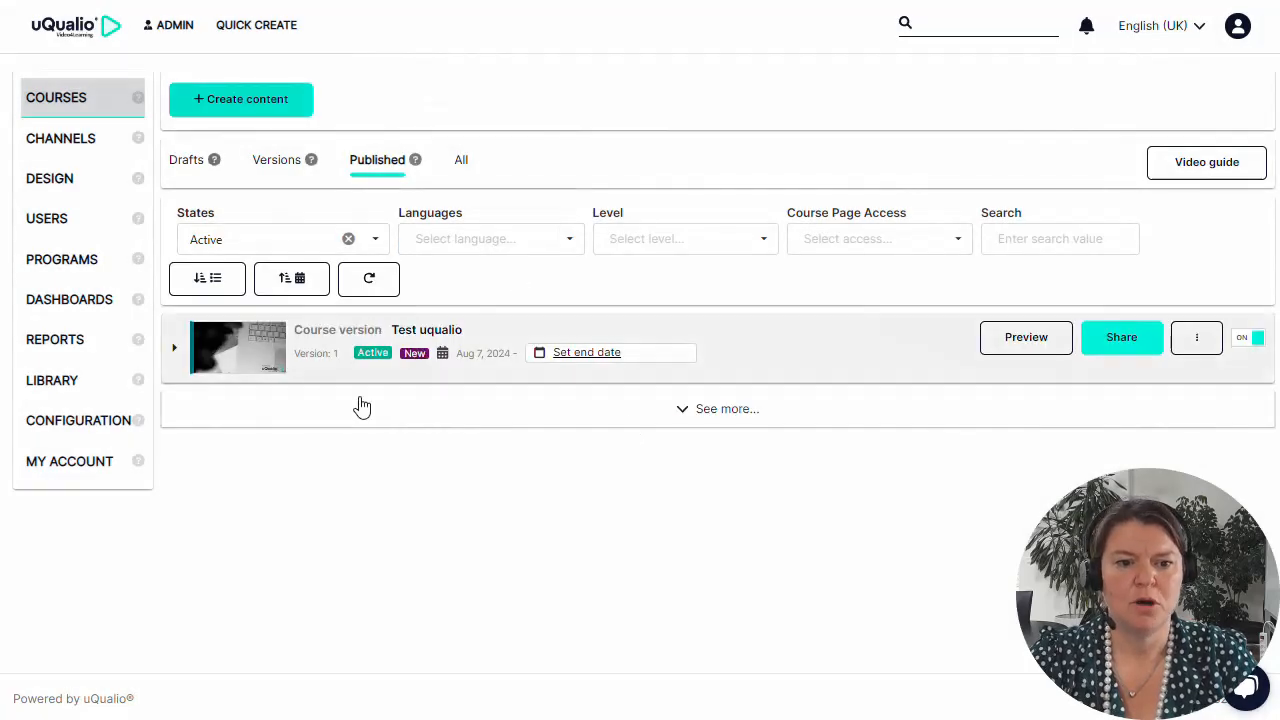
- Check where Test uqualio is listed among drafts, versions and published courses, and inspect its course group page entry
{"action": "left_click", "coordinate": [190, 173]}
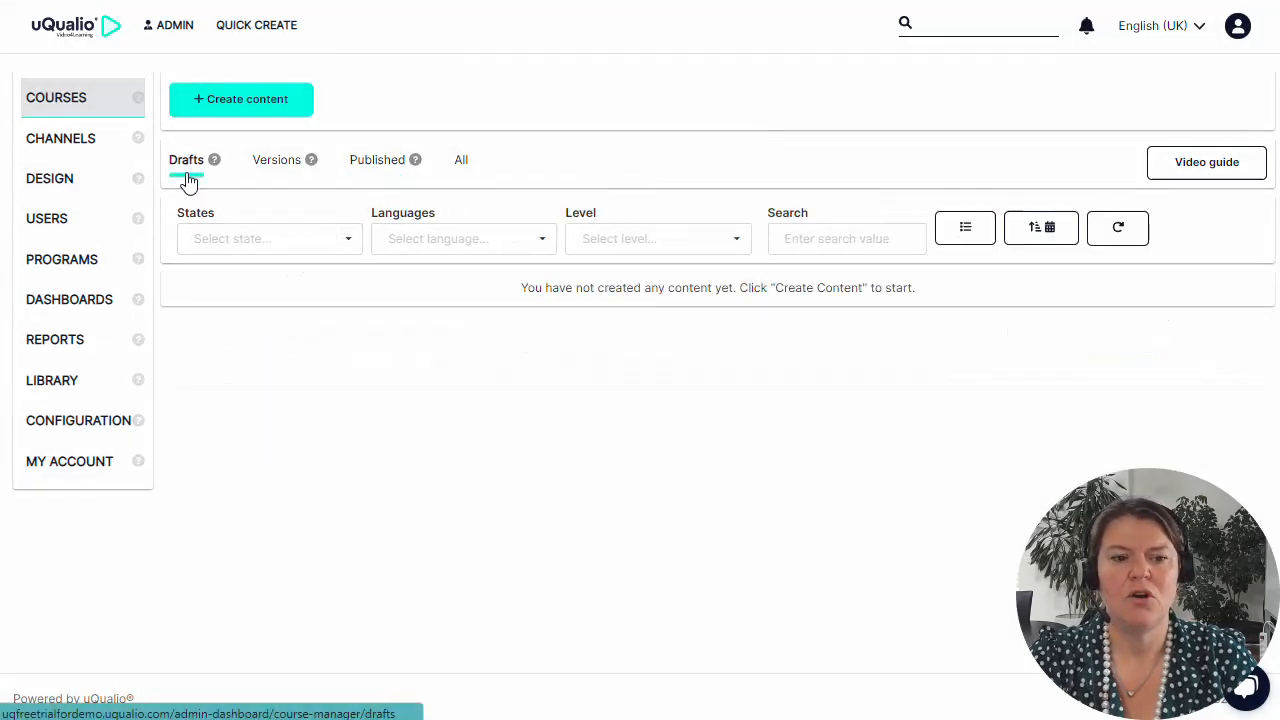
{"action": "left_click", "coordinate": [288, 170]}
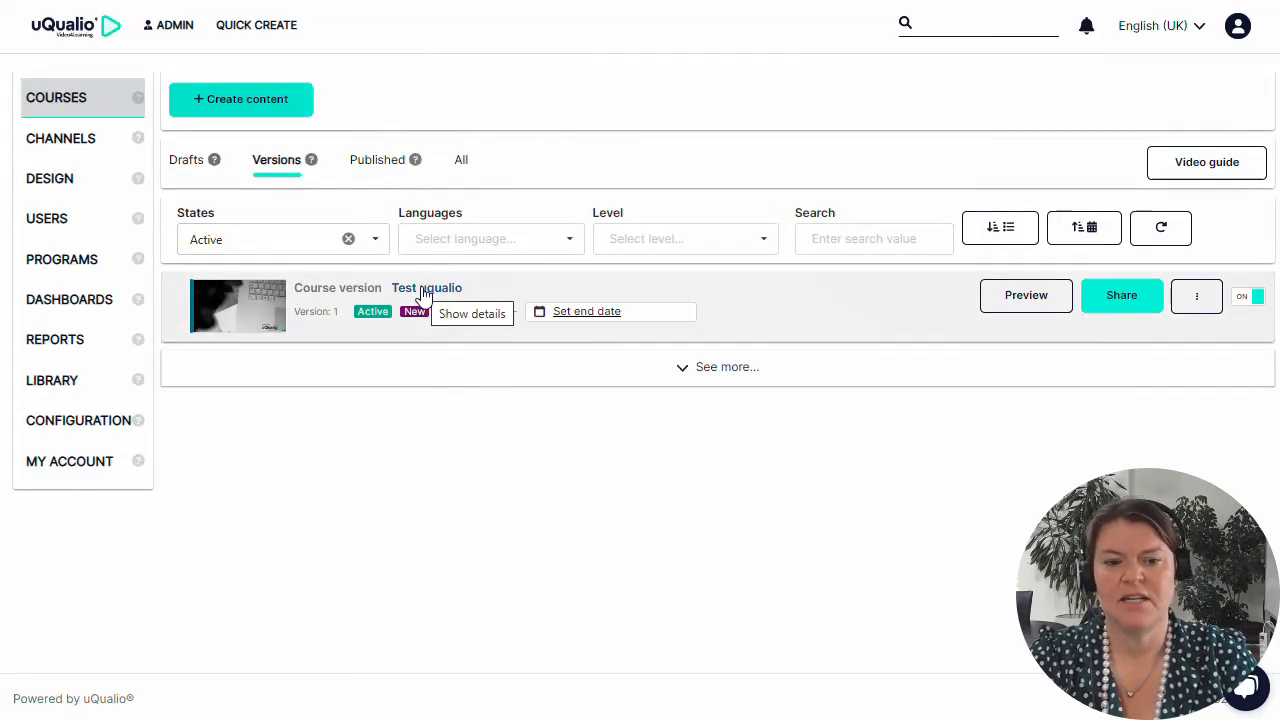
{"action": "left_click", "coordinate": [378, 162]}
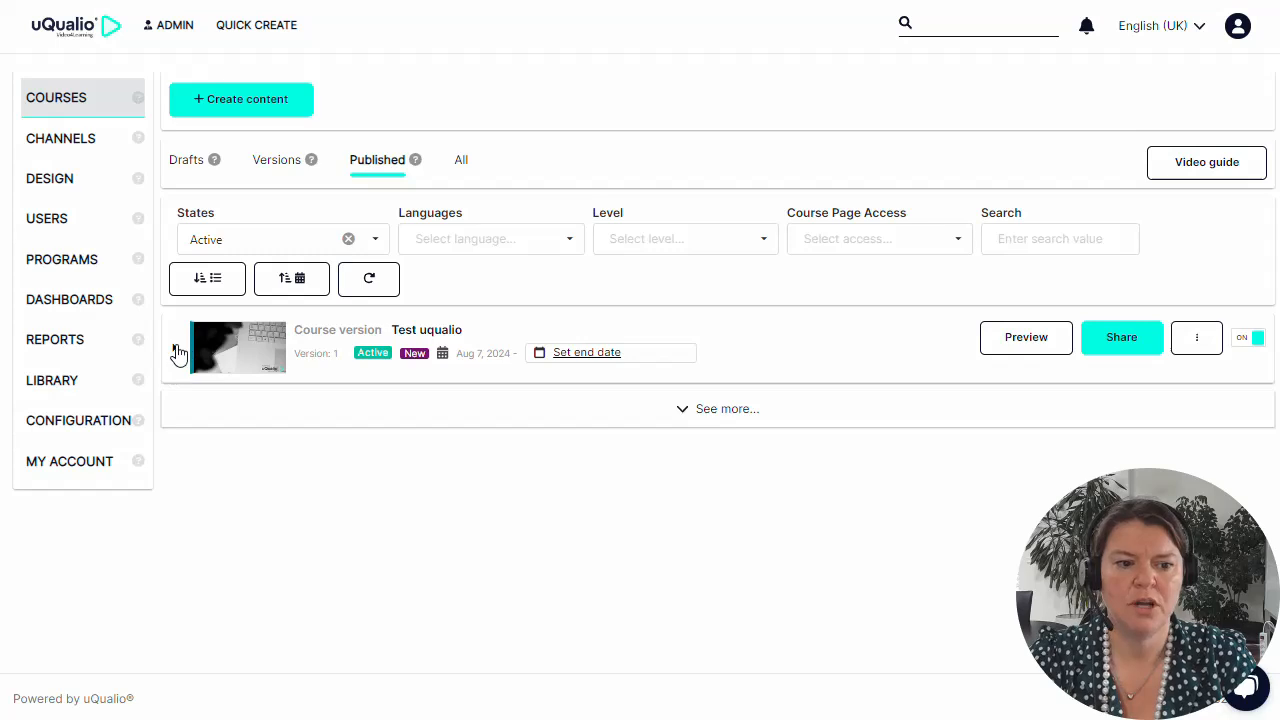
{"action": "left_click", "coordinate": [176, 350]}
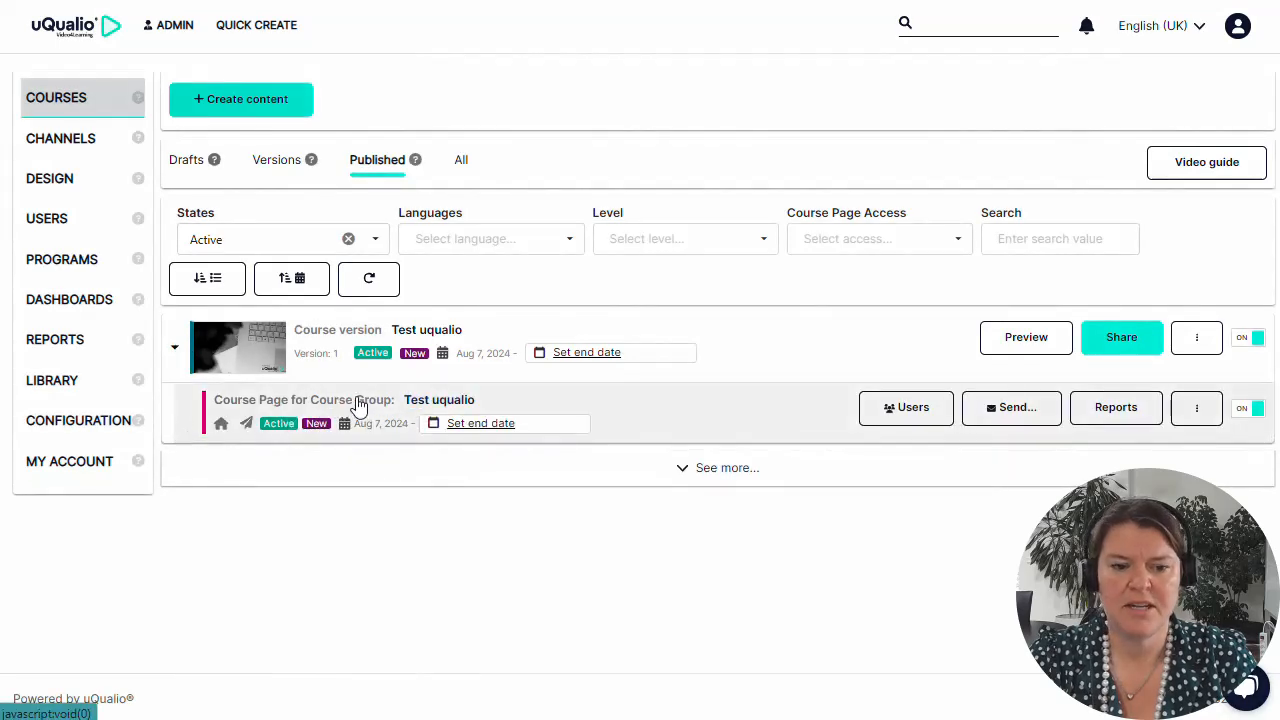
{"action": "left_click", "coordinate": [437, 400]}
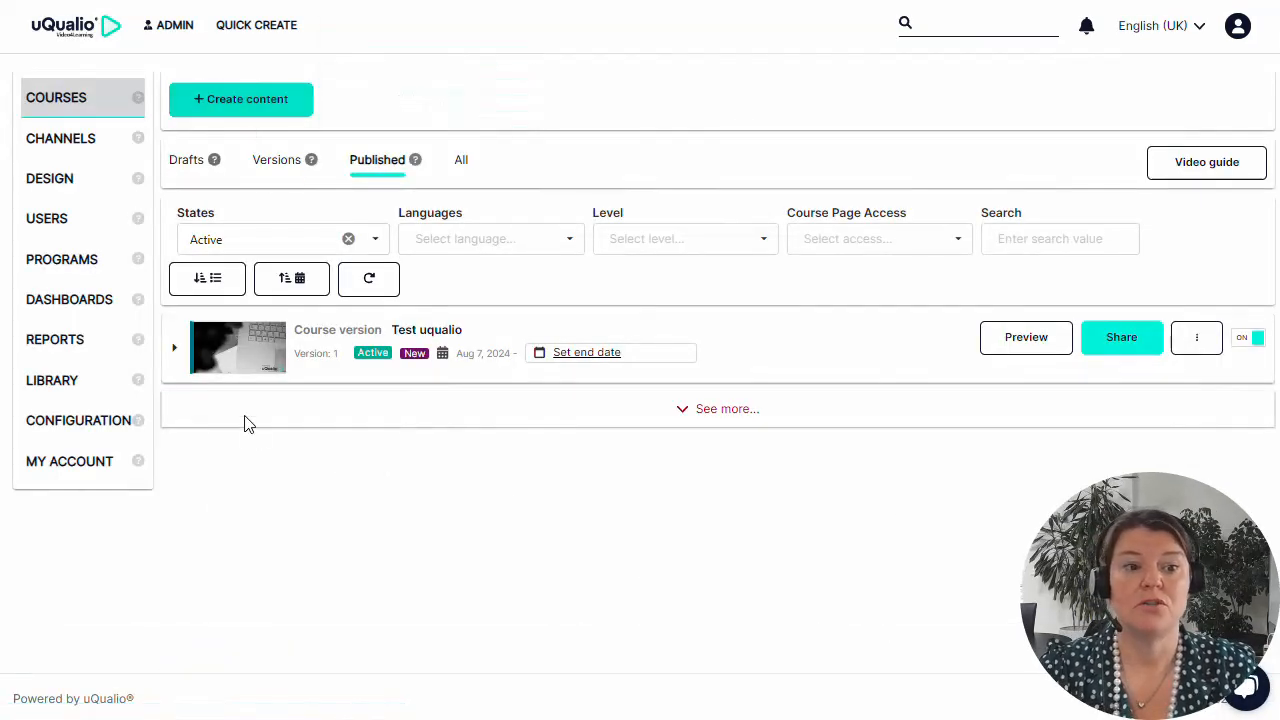
- Start creating another new course from the drafts list
{"action": "left_click", "coordinate": [185, 163]}
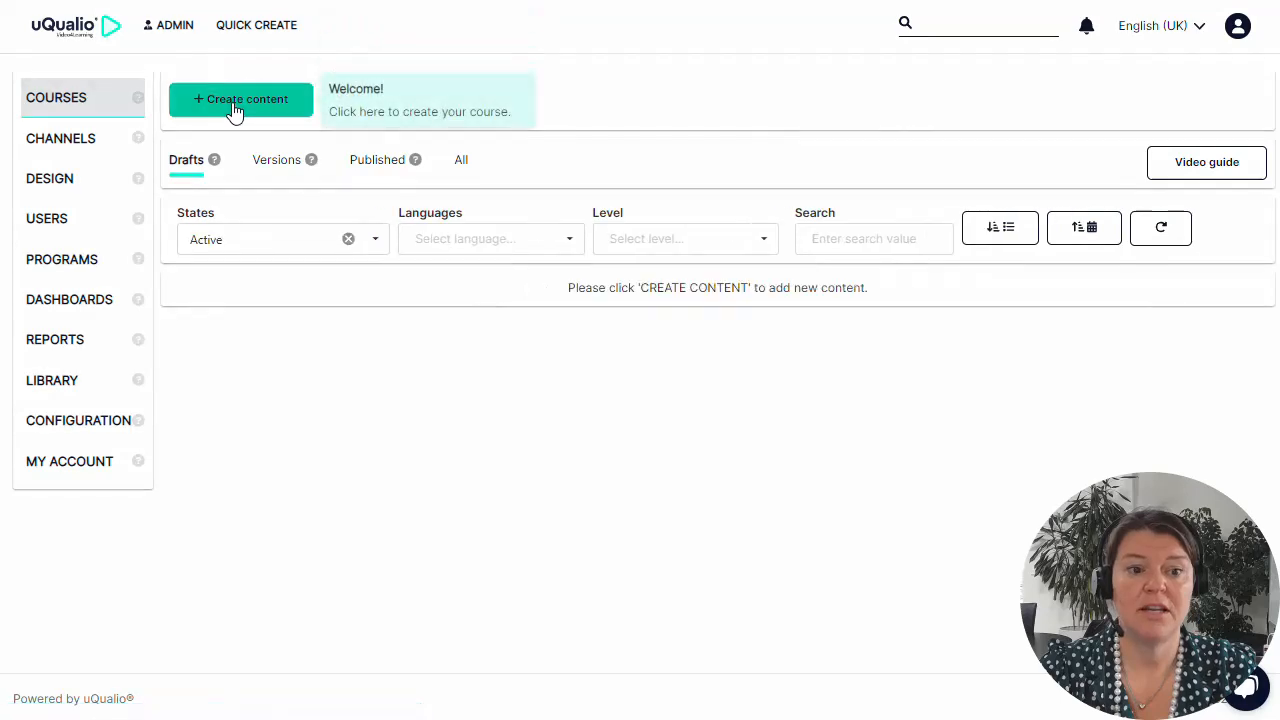
{"action": "left_click", "coordinate": [236, 104]}
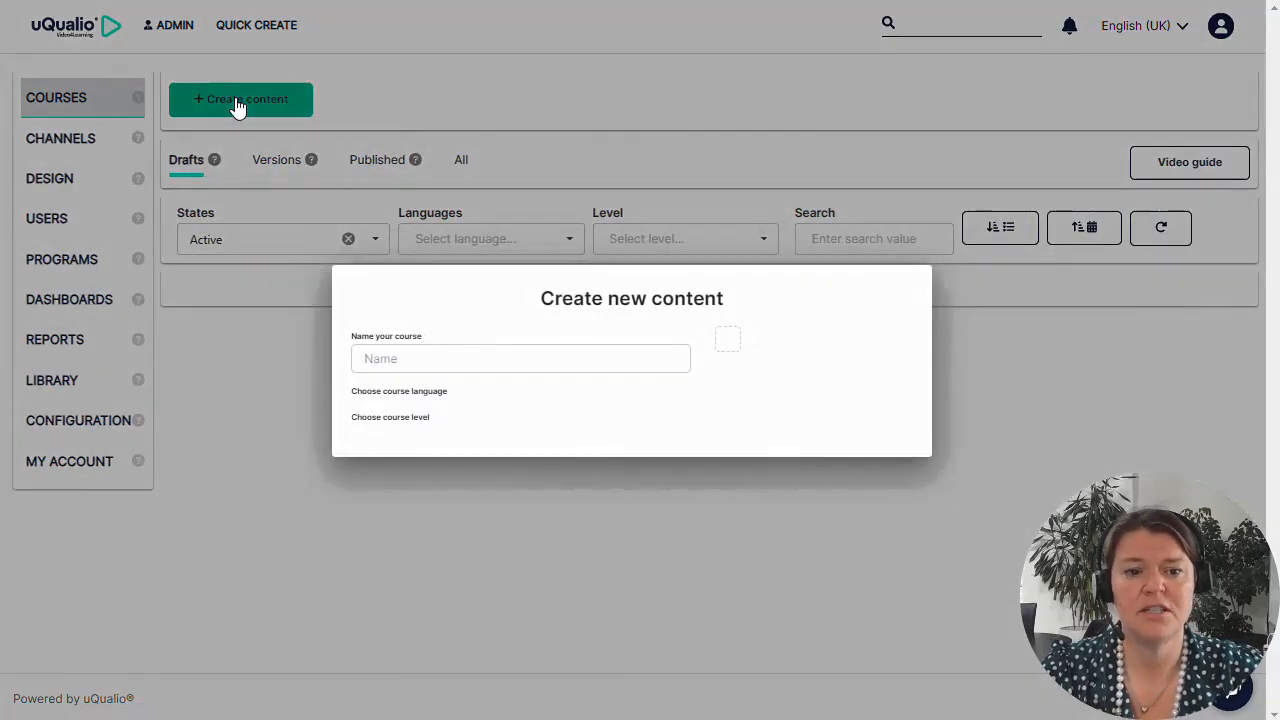